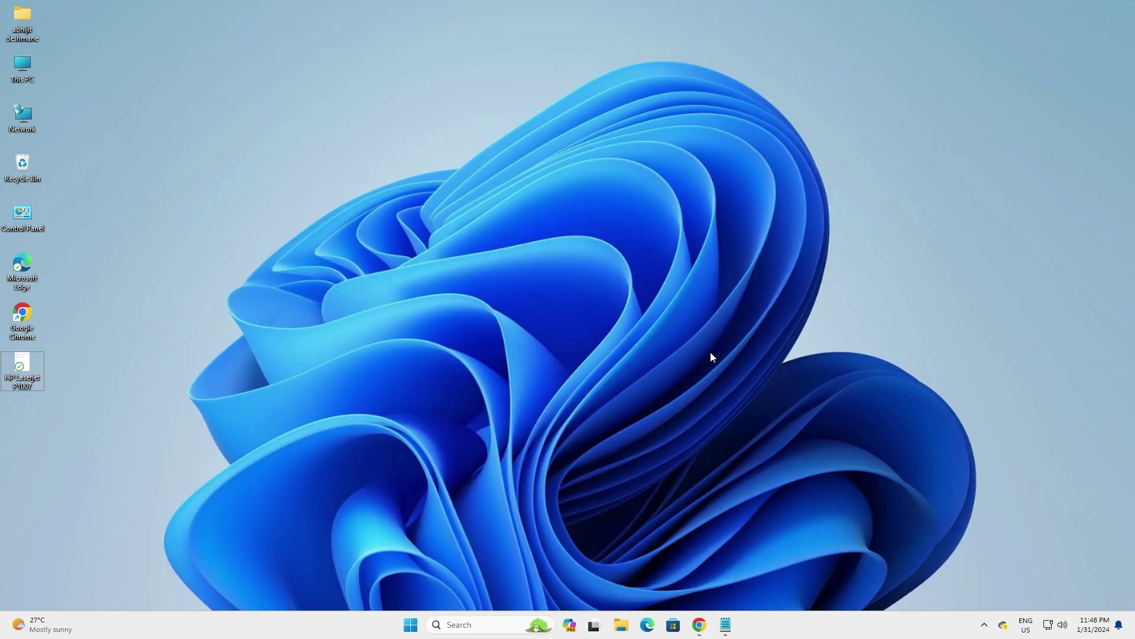
Review the 64-bit Google Drive and Mega download links in the HP Laserjet P1007 text file
left_click(726, 626)
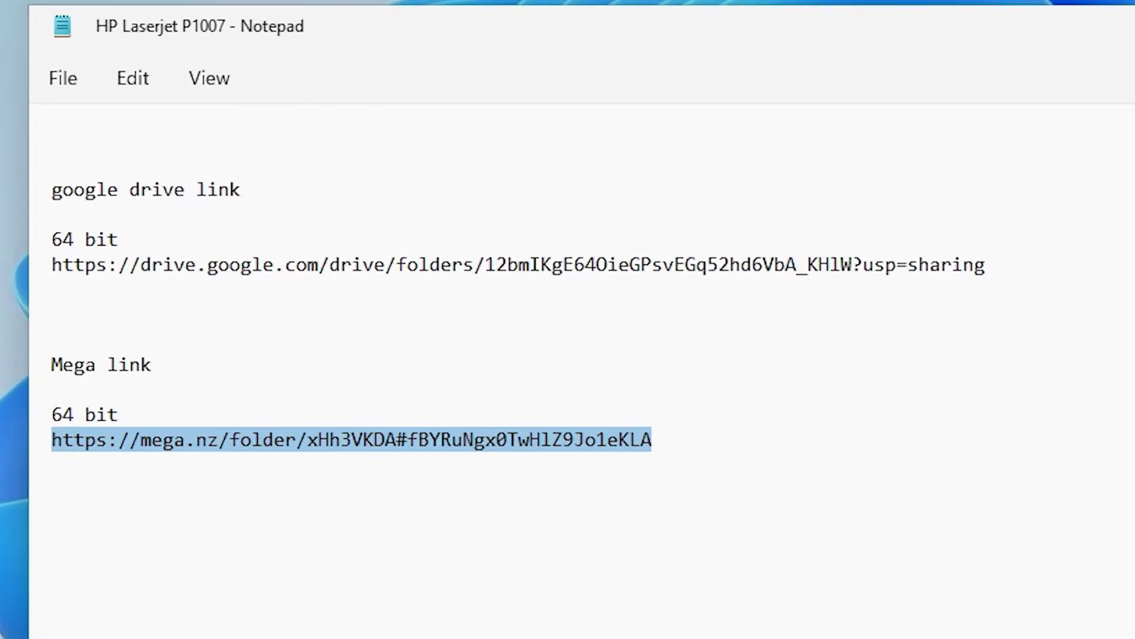
left_click_drag(240, 189, 162, 189)
left_click(52, 339)
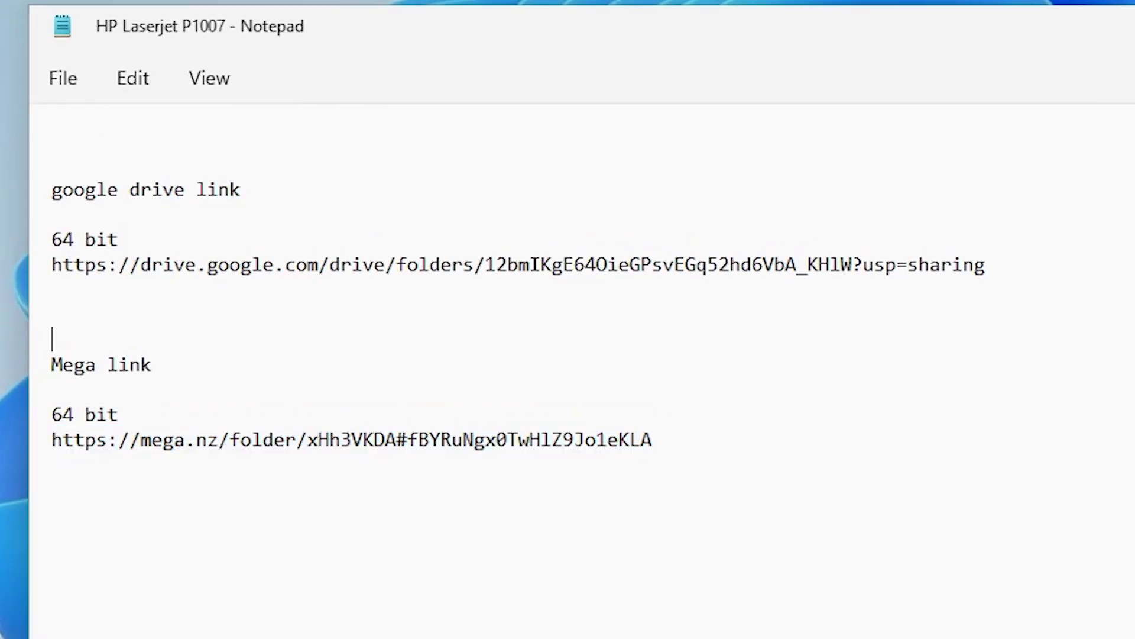
left_click_drag(151, 364, 5, 380)
left_click_drag(652, 439, 51, 439)
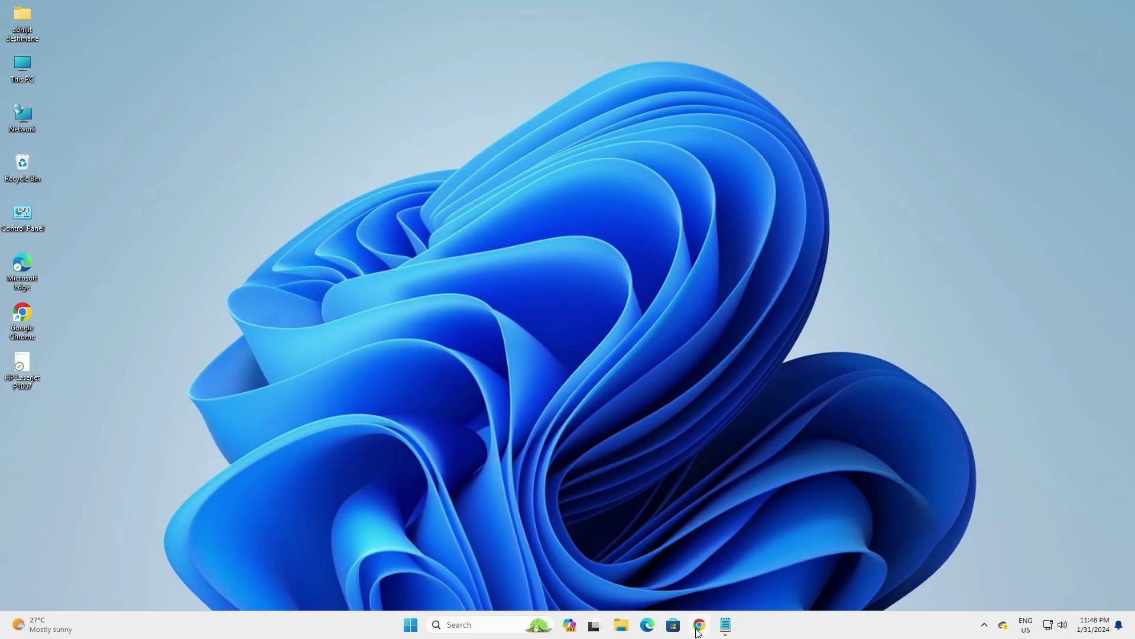
Switch to Chrome and download the HP Laserjet P1007 64bit folder from MEGA as a ZIP file
left_click(699, 624)
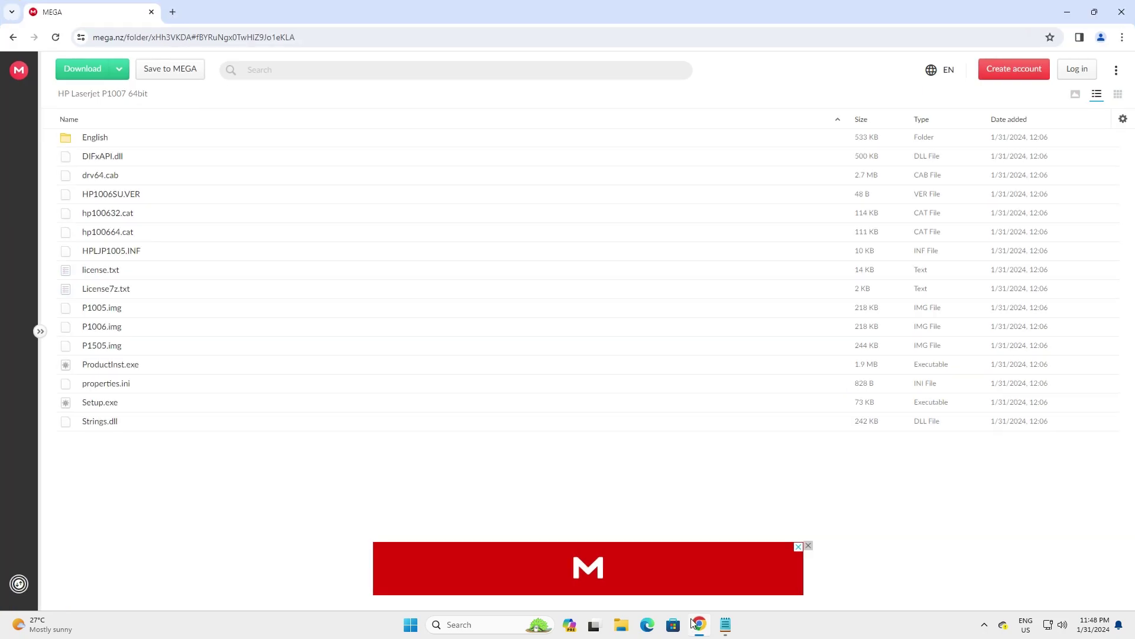
left_click(86, 71)
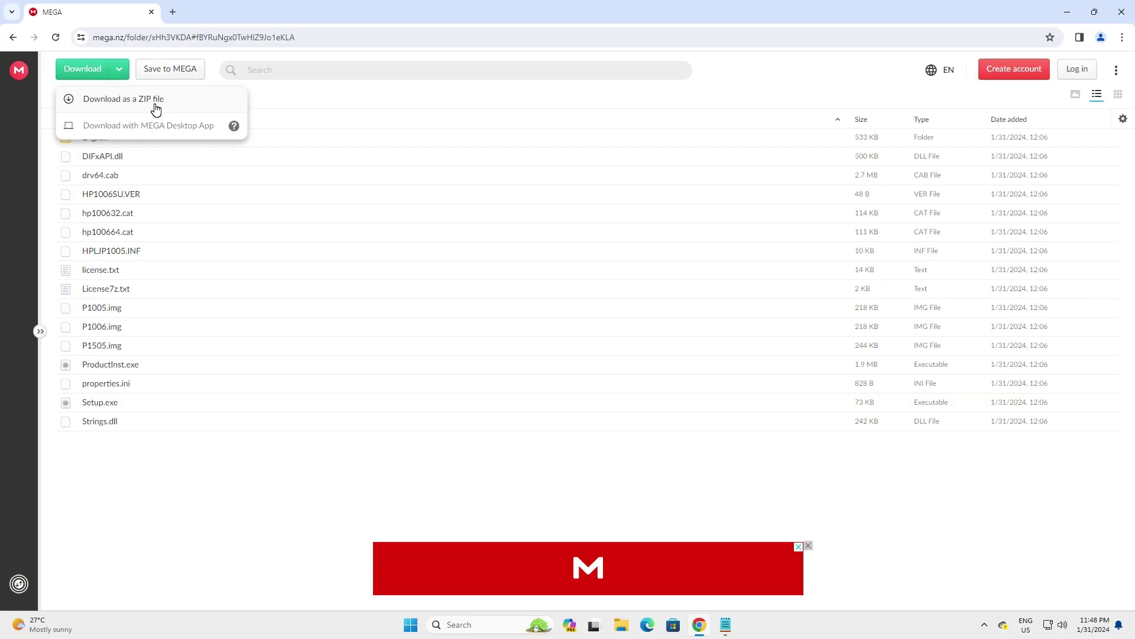
left_click(156, 108)
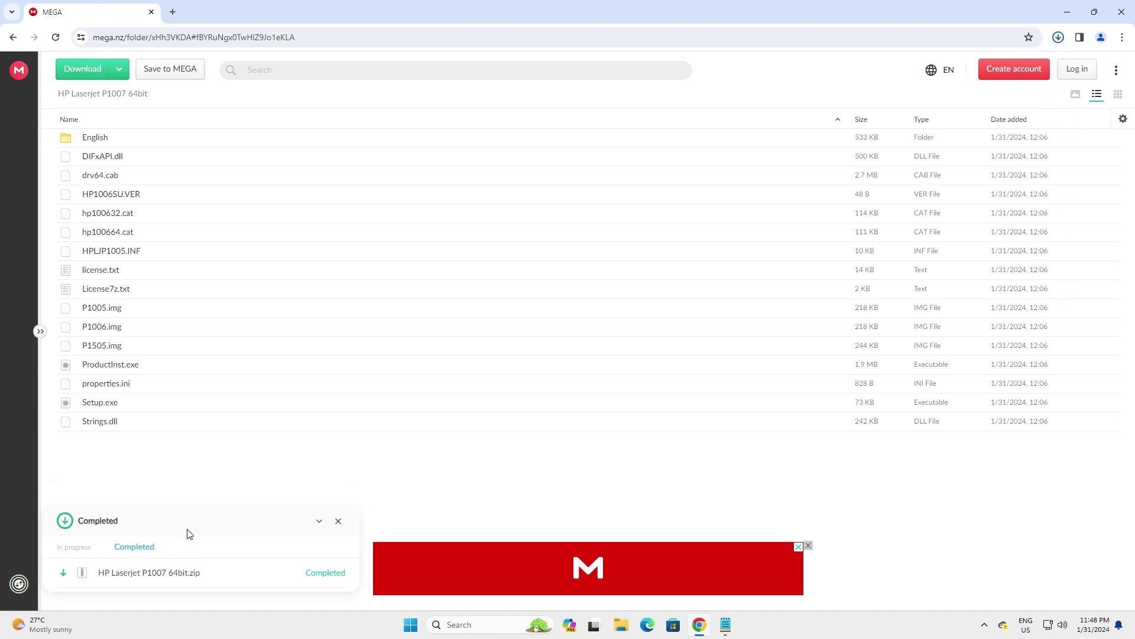
Show the downloaded HP Laserjet P1007 64bit.zip in its folder and move it to the desktop, closing the Downloads window
left_click(1052, 34)
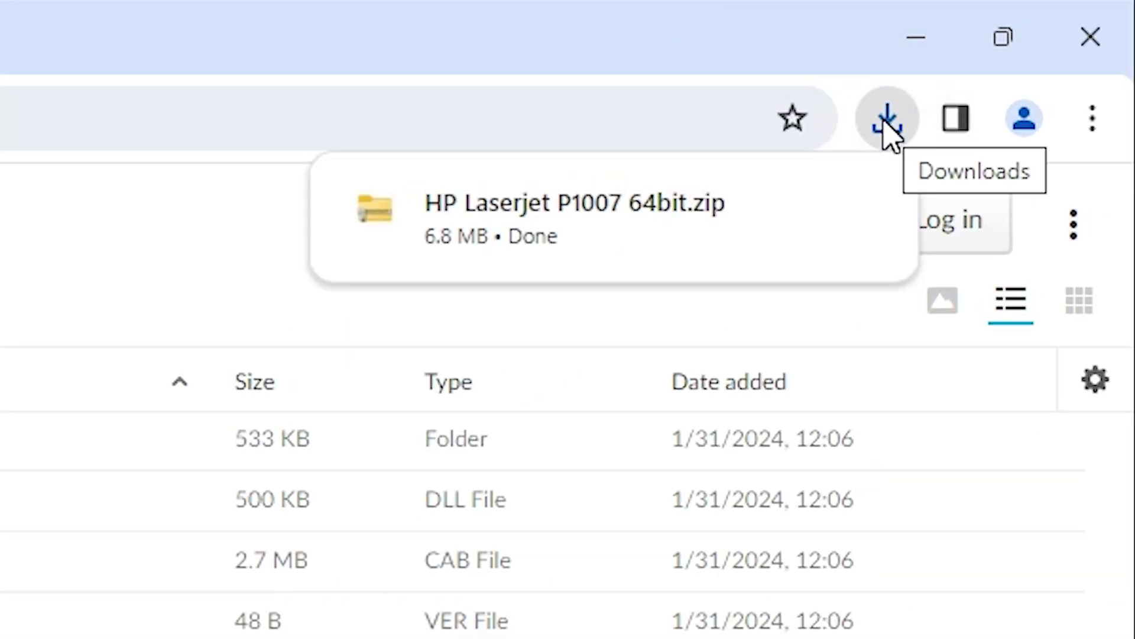
mouse_move(764, 221)
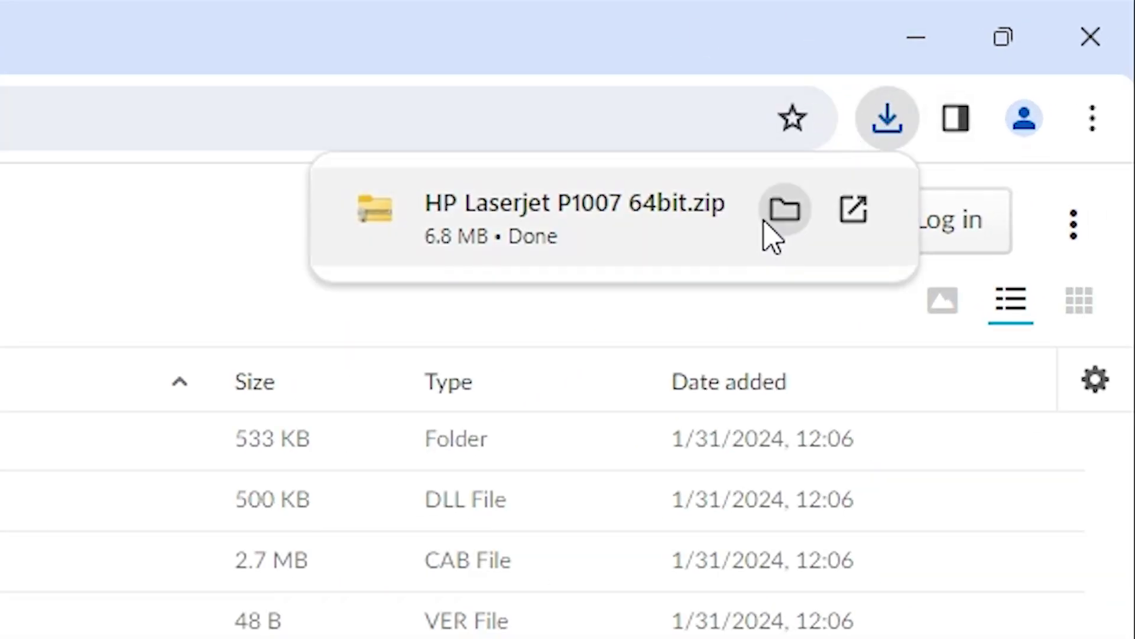
left_click(796, 219)
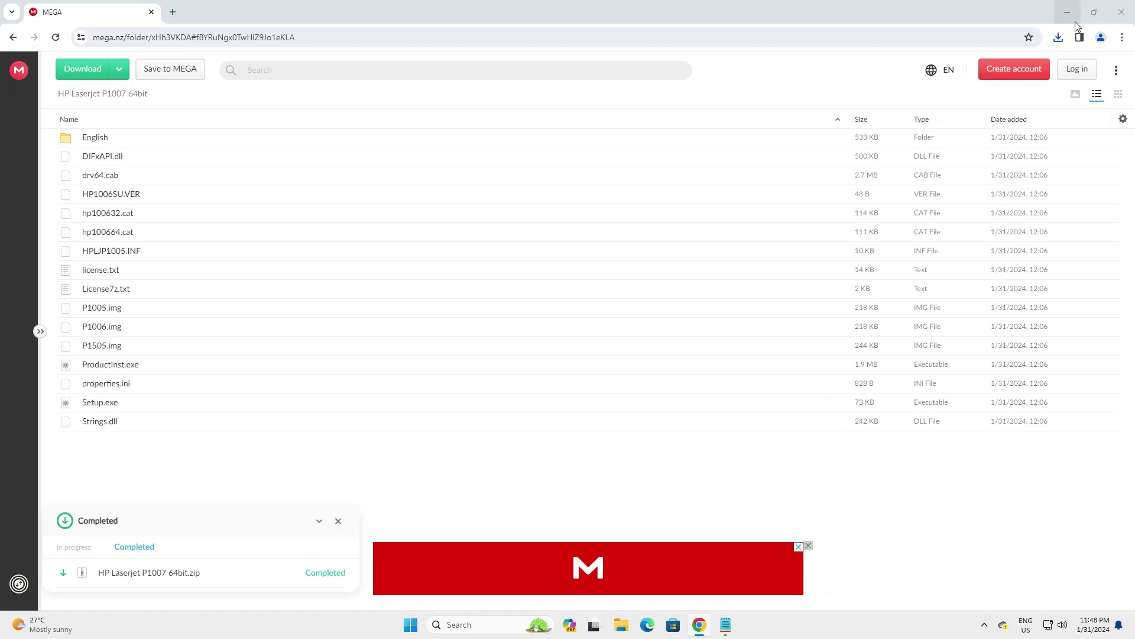
left_click(1071, 14)
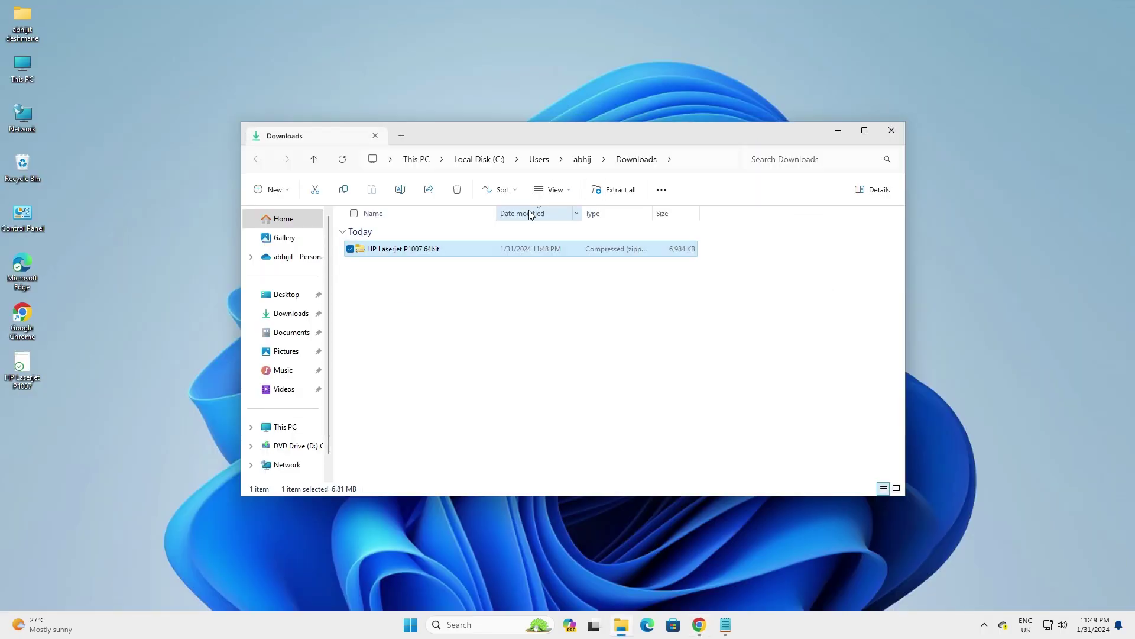
left_click_drag(417, 252, 77, 286)
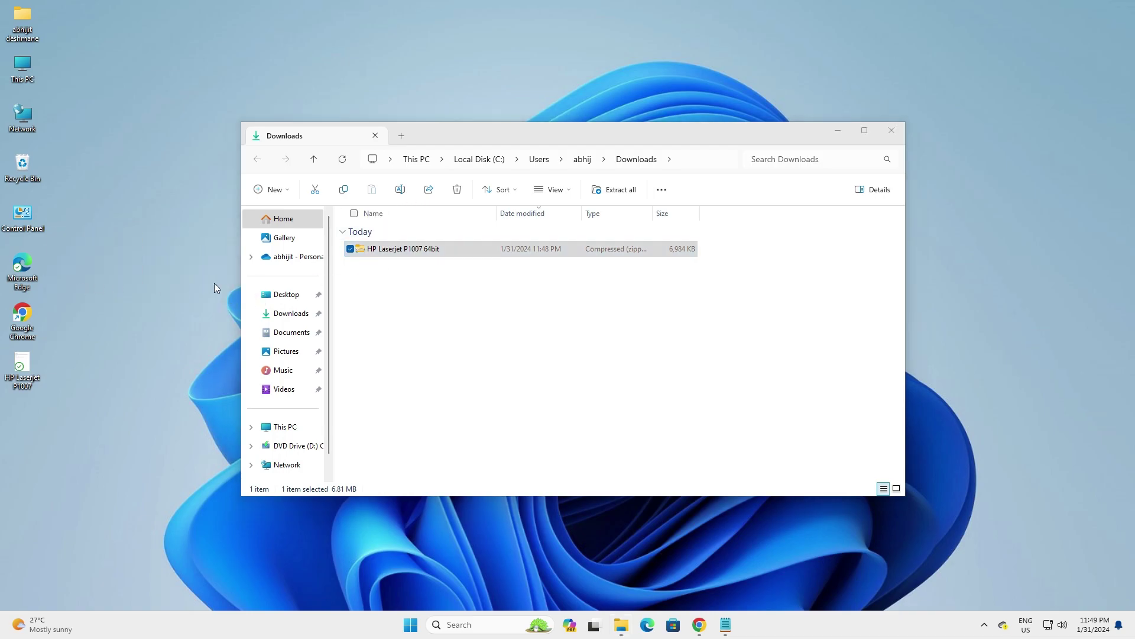
left_click(892, 130)
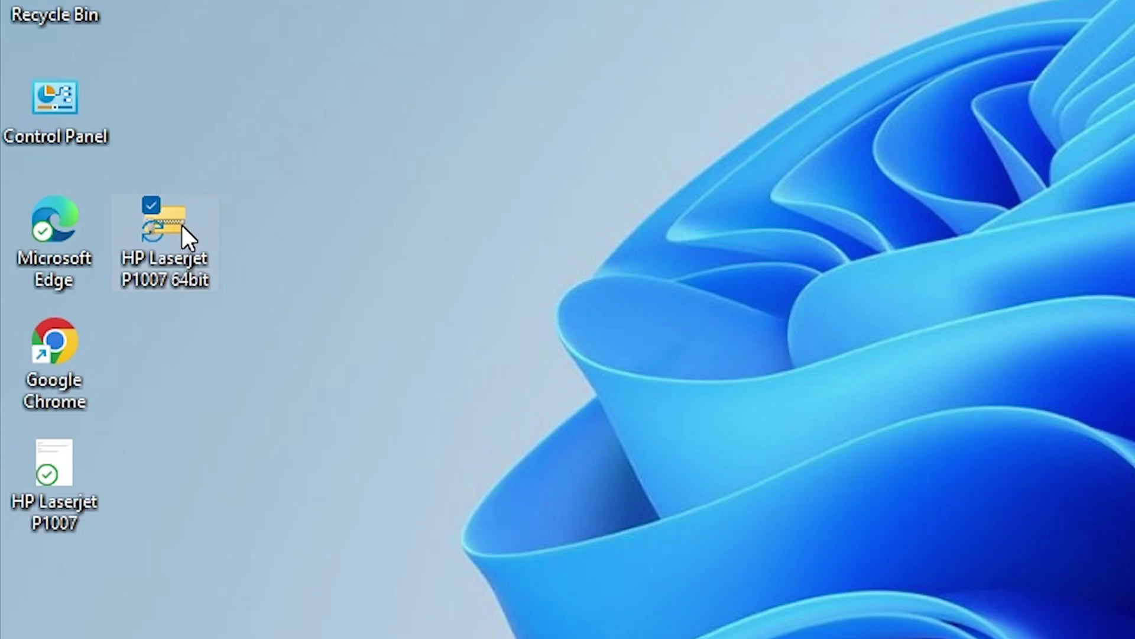
Extract the HP Laserjet P1007 64bit archive to its default folder on the desktop and close the resulting window
right_click(182, 224)
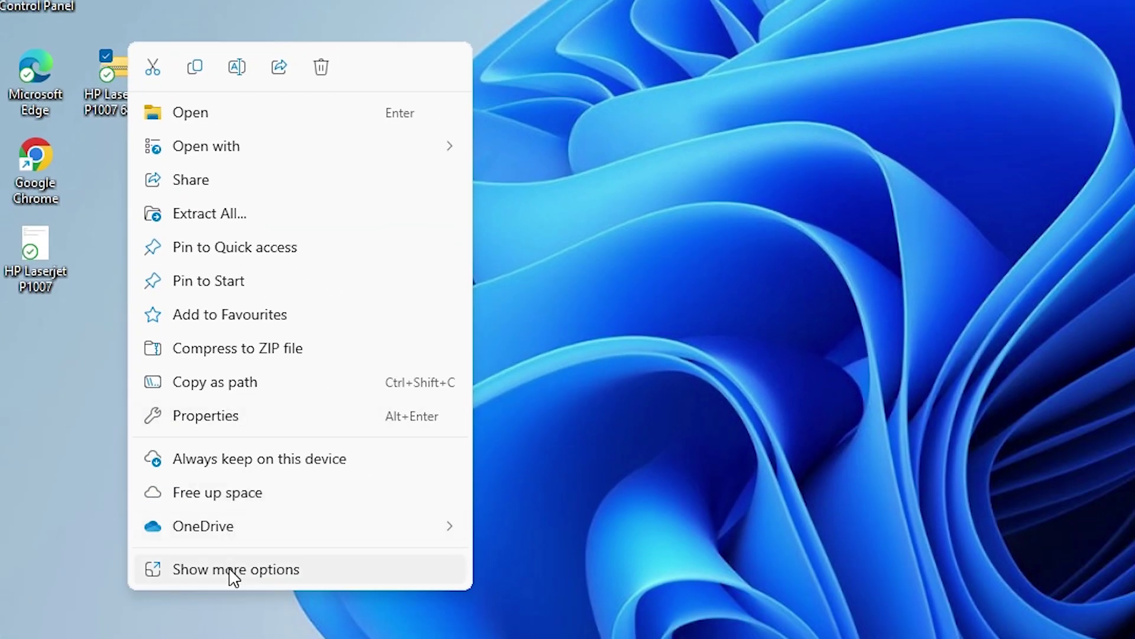
left_click(201, 214)
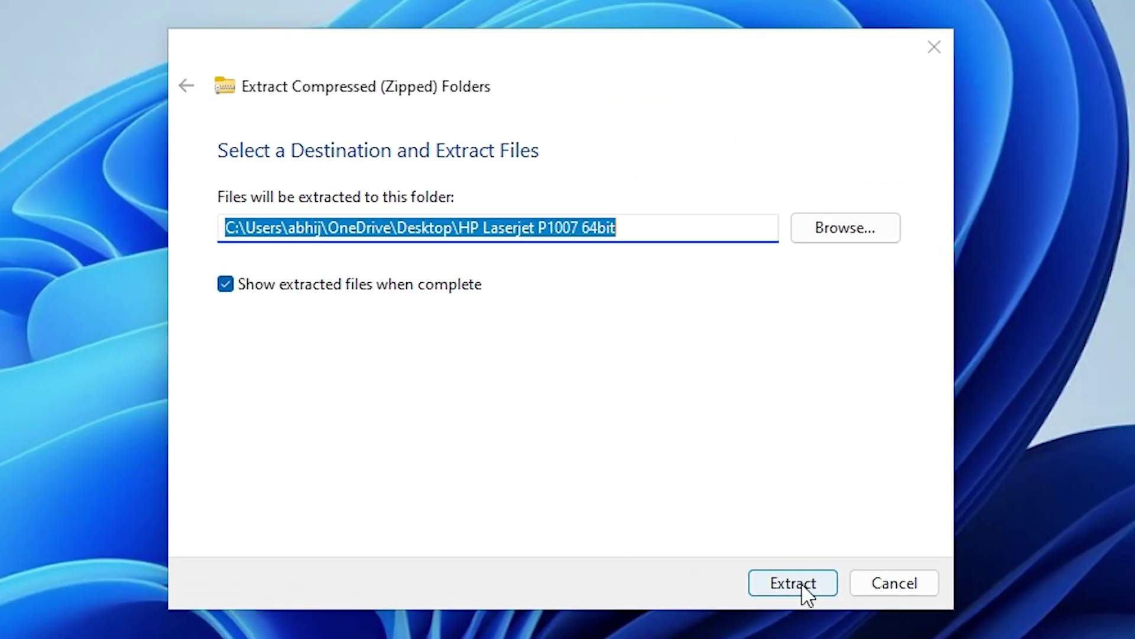
left_click(803, 593)
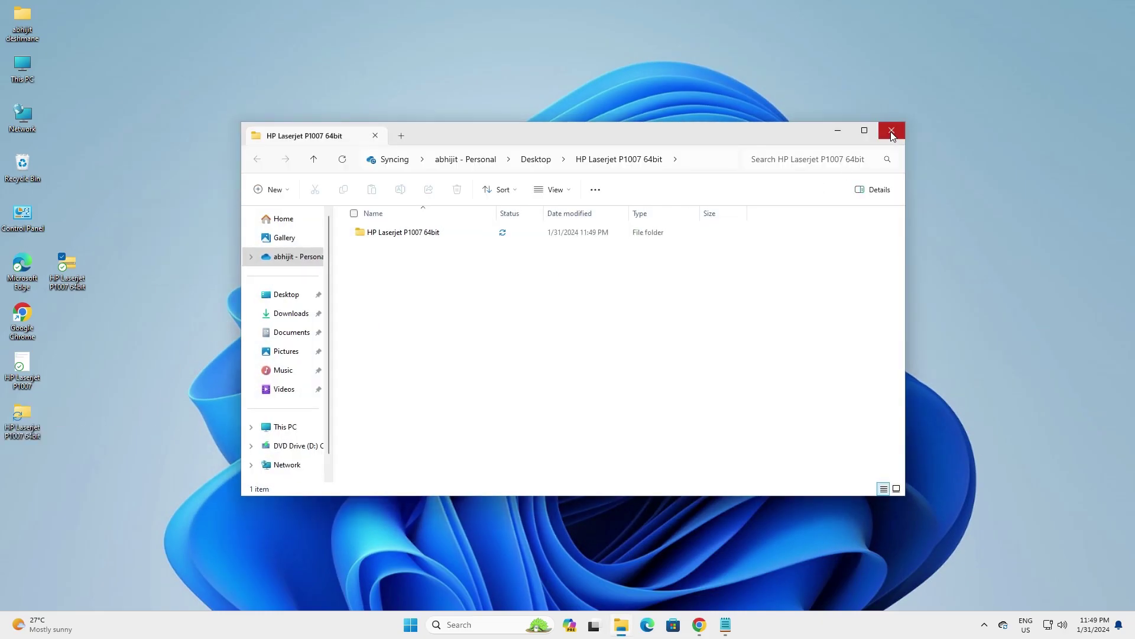
left_click(893, 136)
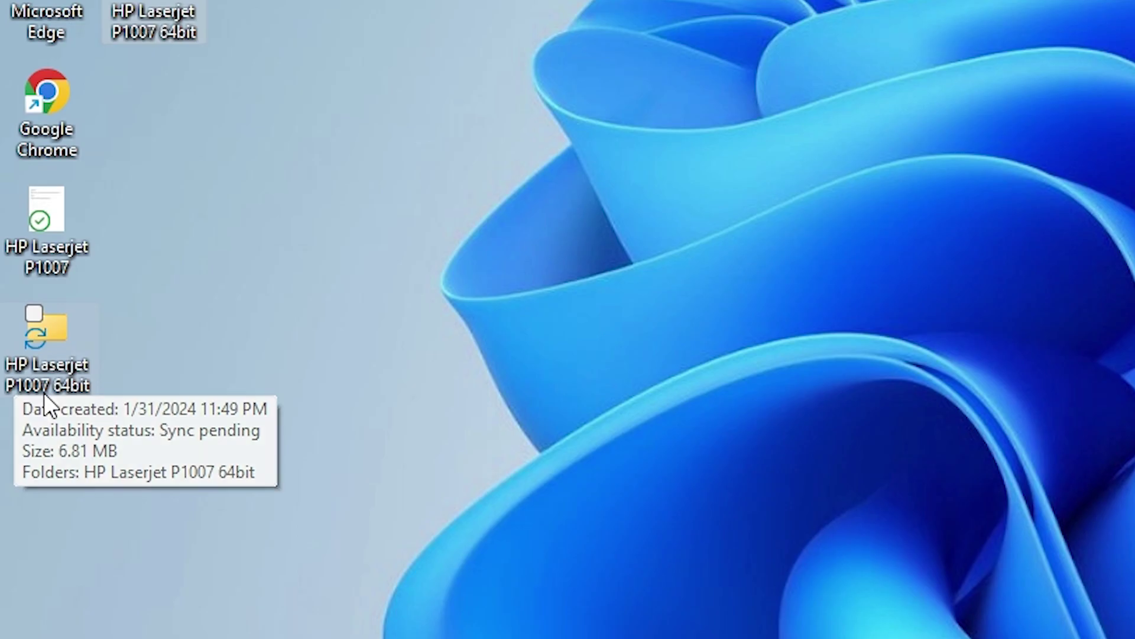
Check the driver files inside the extracted HP Laserjet P1007 64bit folder and its subfolder of the same name
double_click(45, 391)
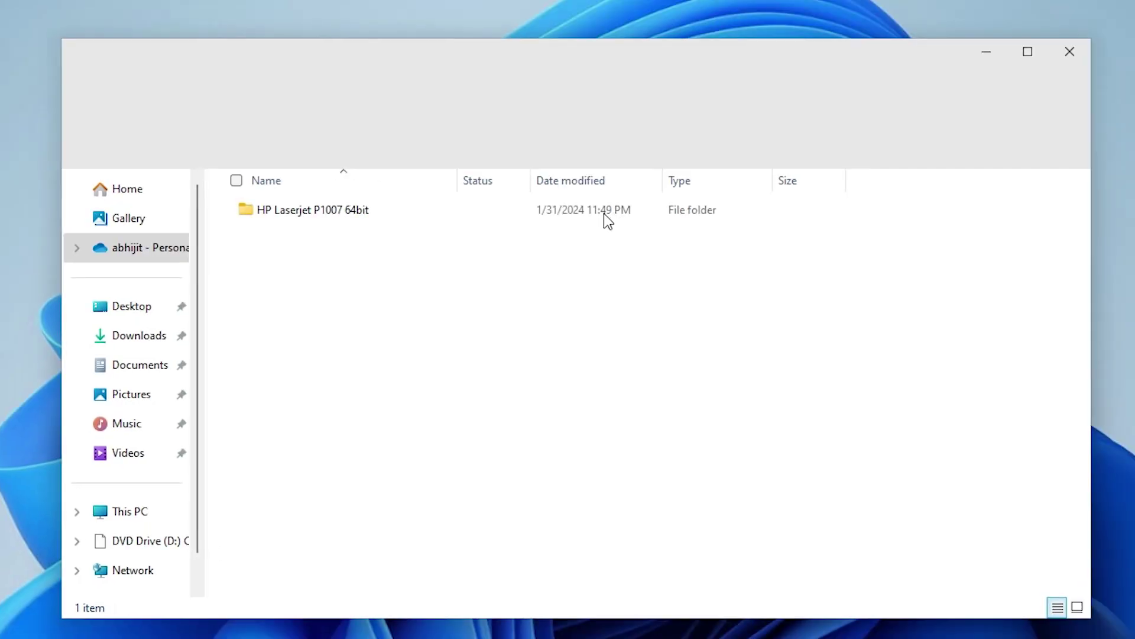
double_click(419, 211)
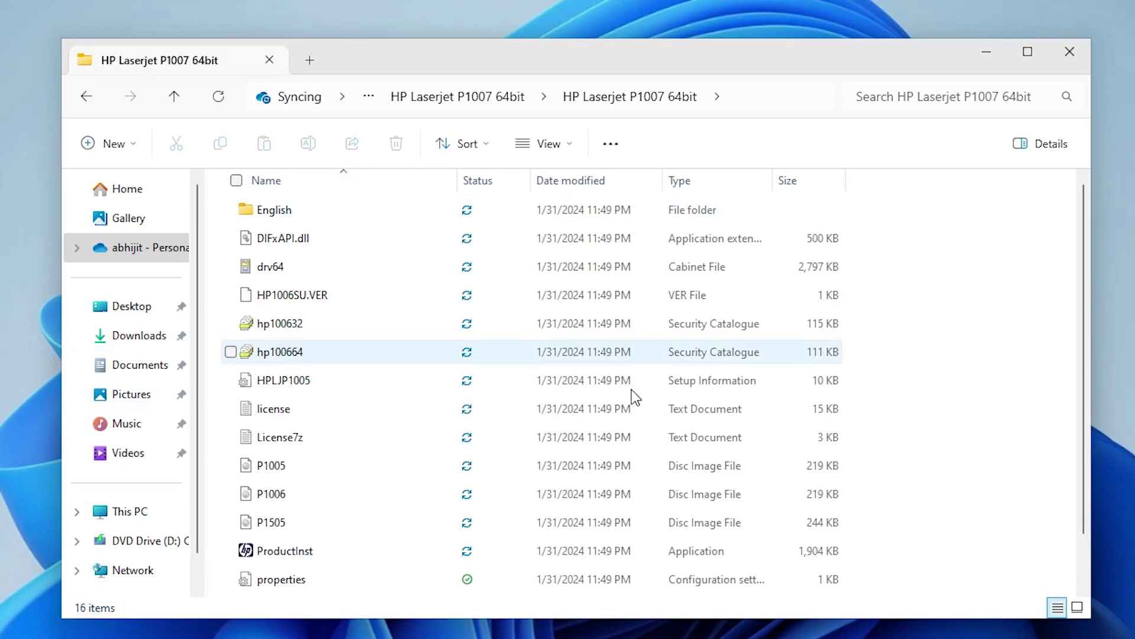
left_click(1069, 52)
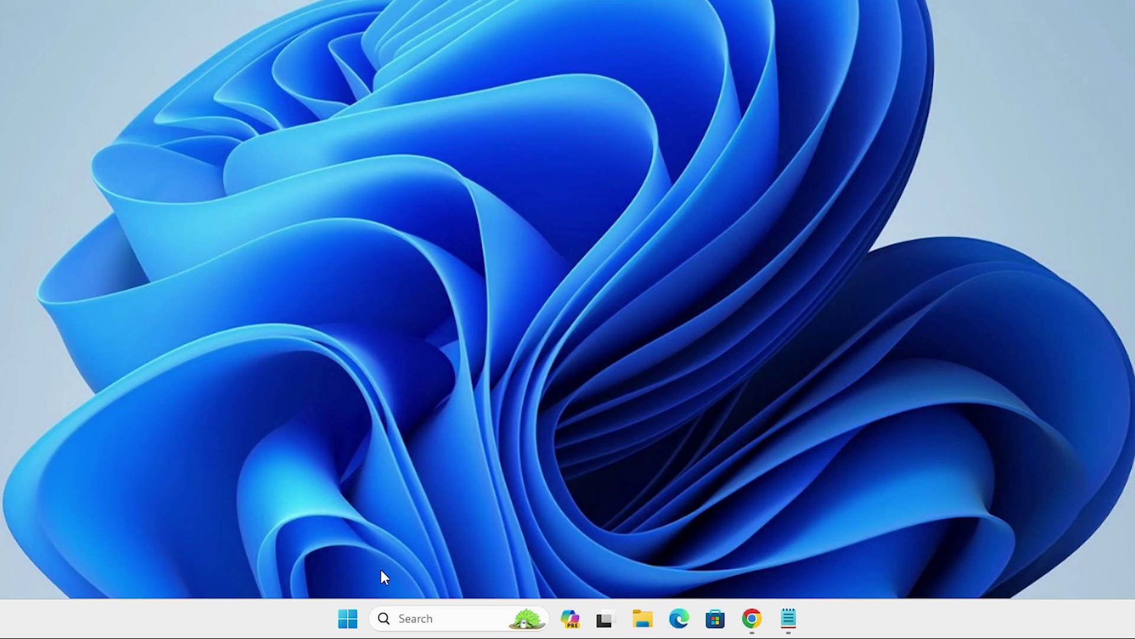
Search Windows for the printer settings with "pr" and open Printers & scanners
left_click(347, 619)
type("pr")
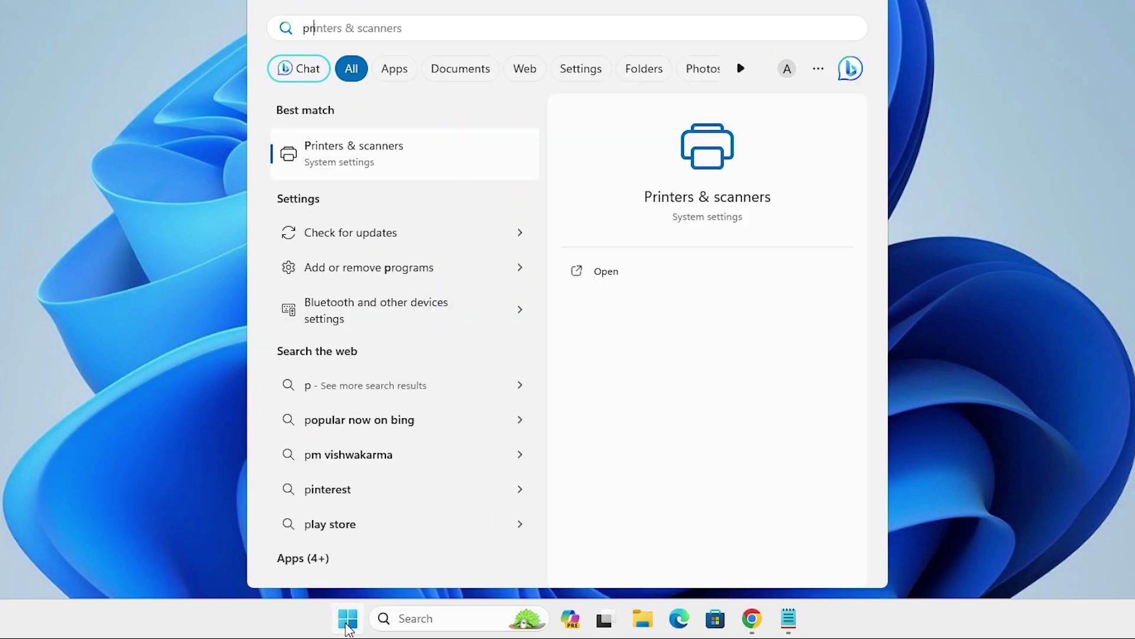
left_click(341, 152)
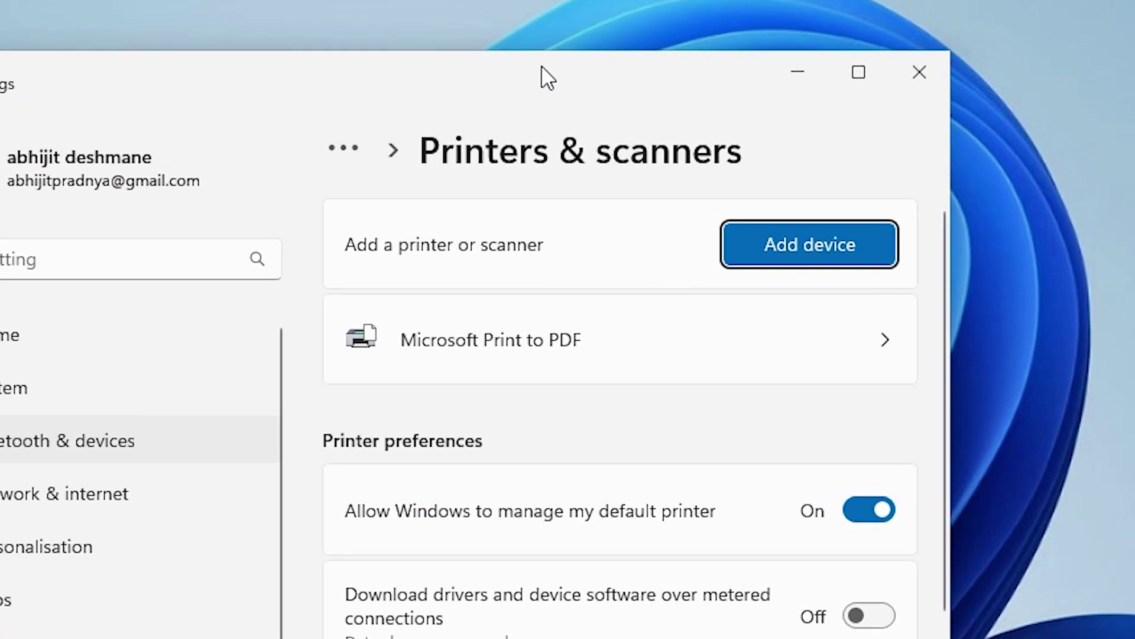
left_click_drag(542, 67, 555, 87)
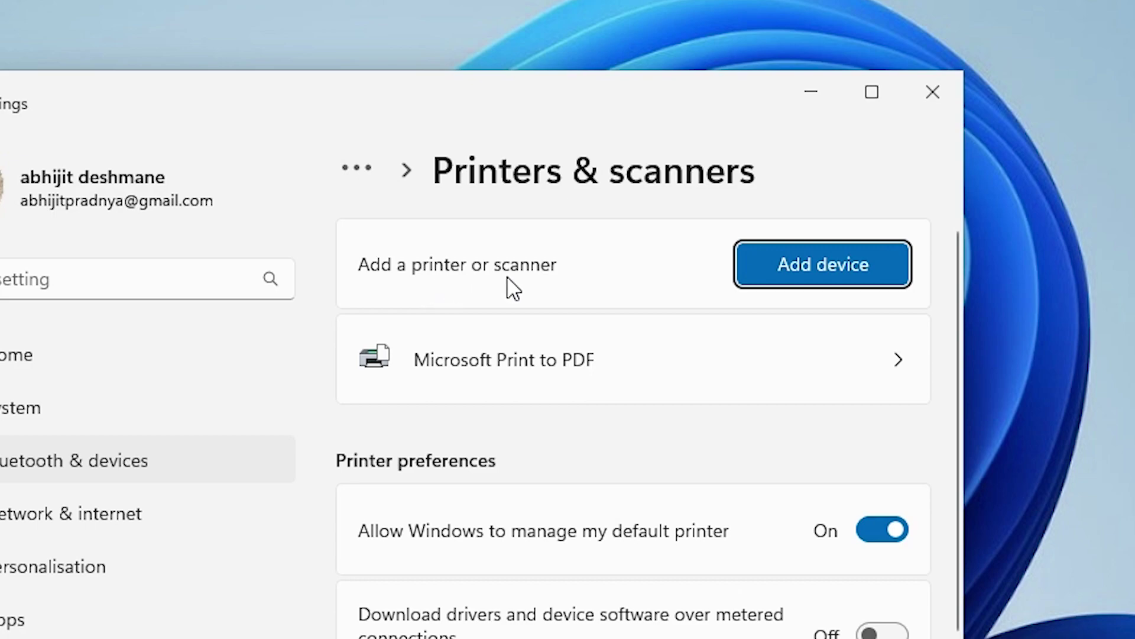
Start adding a printer manually, choosing a local or network printer with manual settings
left_click(794, 275)
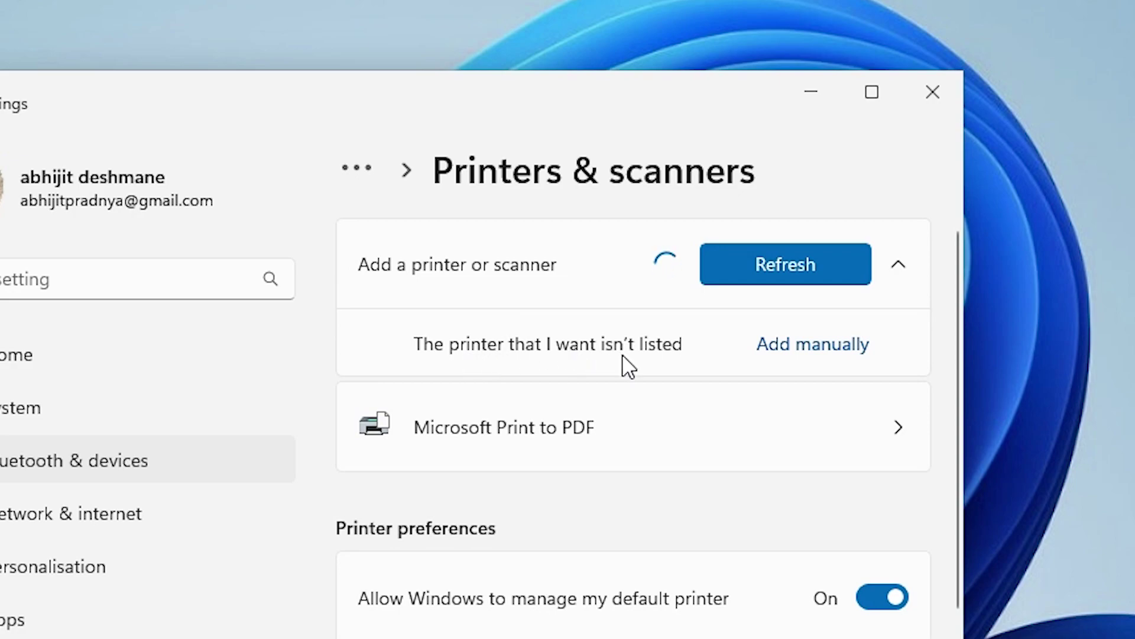
left_click(799, 353)
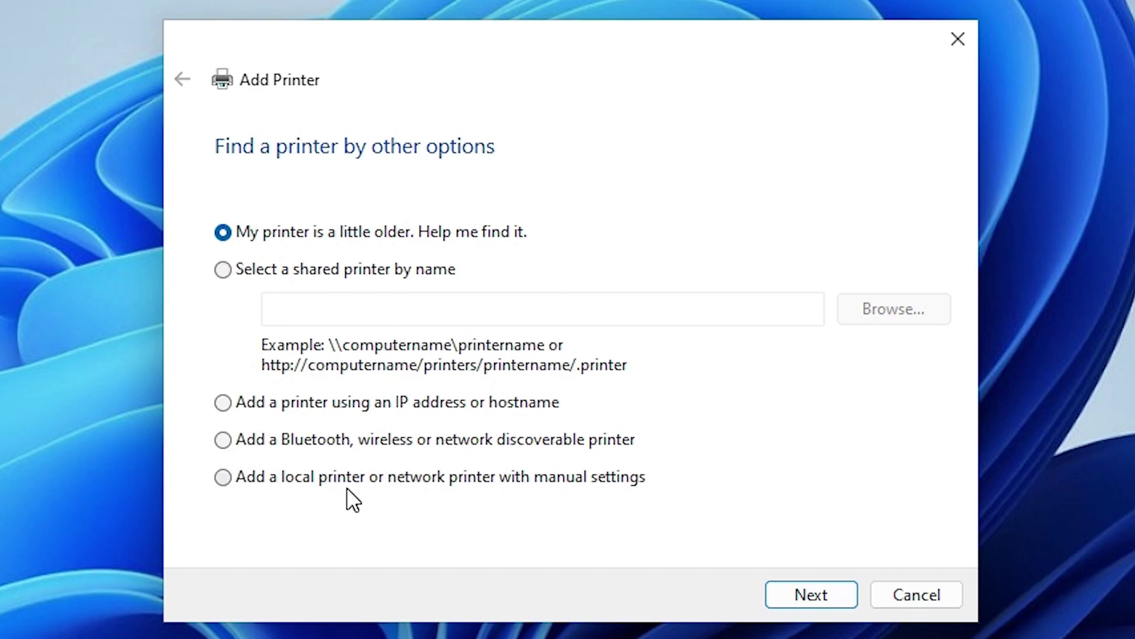
left_click(316, 476)
left_click(804, 591)
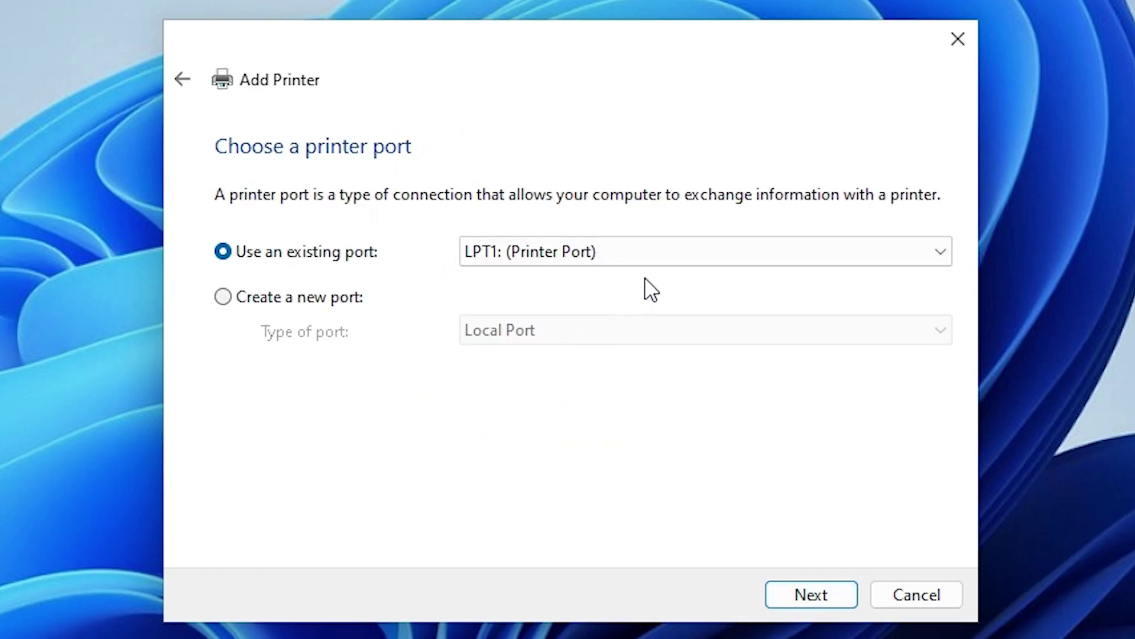
Use the existing port USB_001 (Local Port) for the new printer and continue to driver selection
left_click(561, 257)
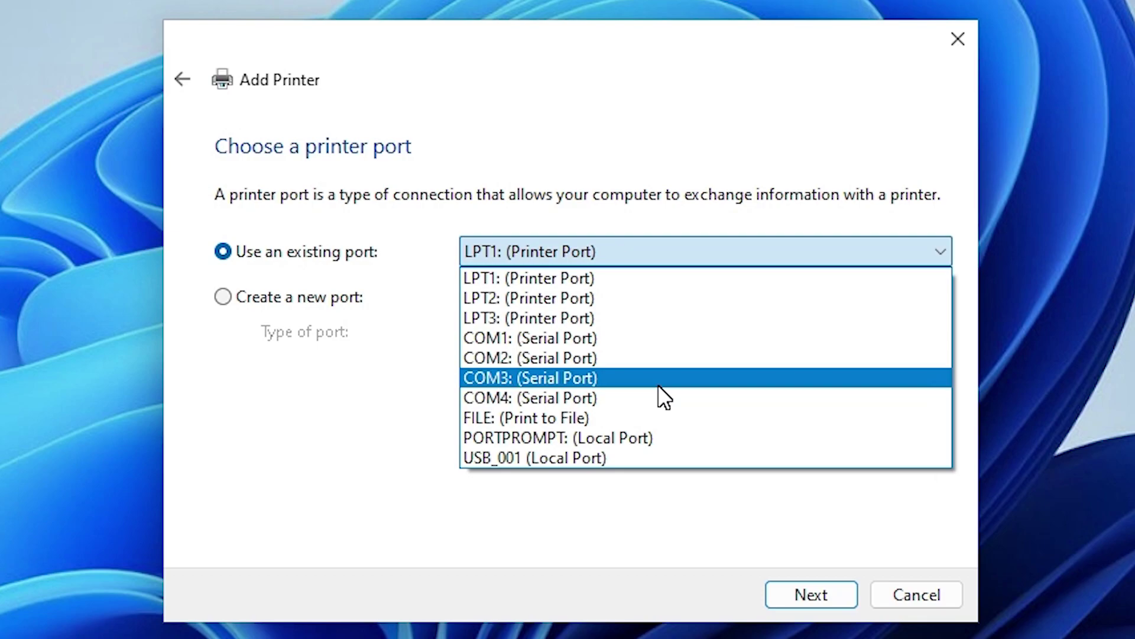
left_click(619, 462)
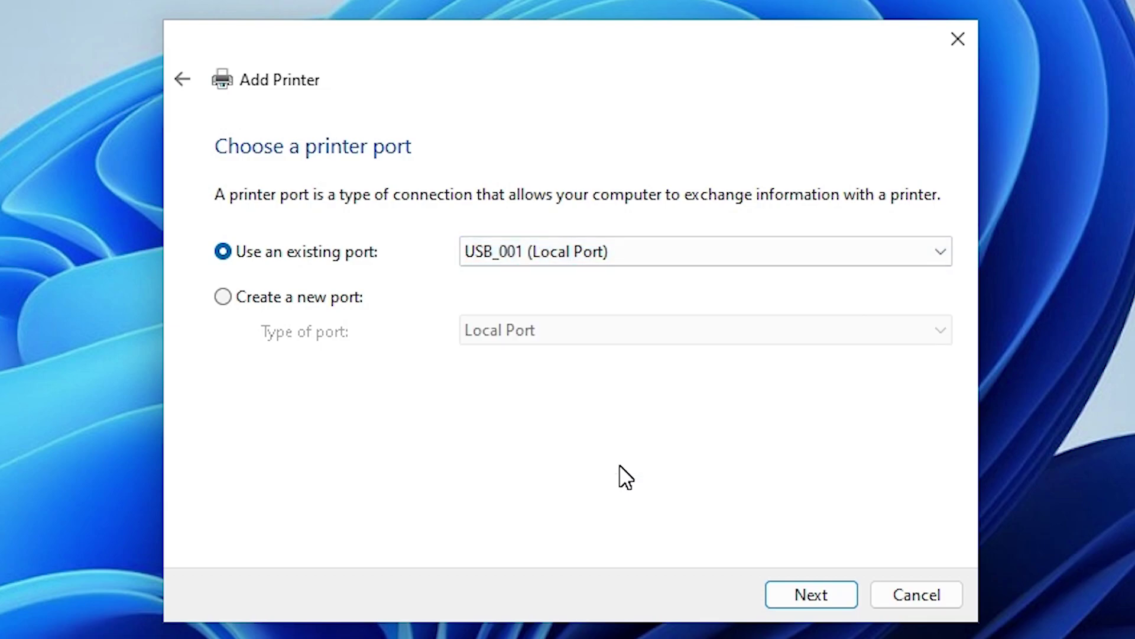
left_click(780, 609)
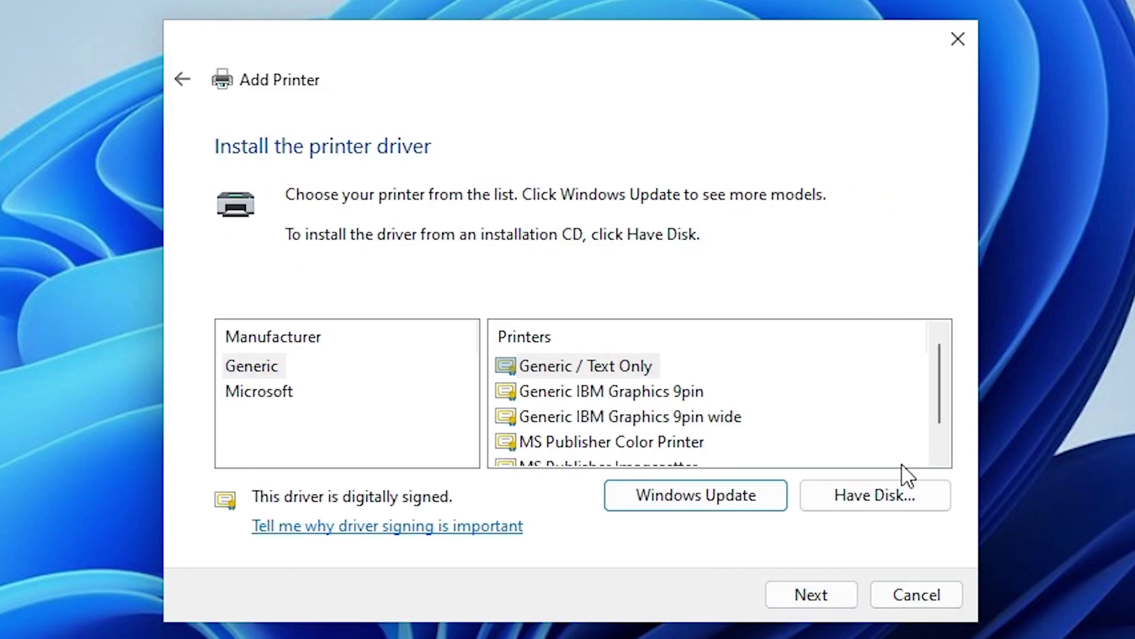
Load the printer driver from disk using HPLJP1005.INF in the nested HP Laserjet P1007 64bit folder on the desktop
left_click(895, 500)
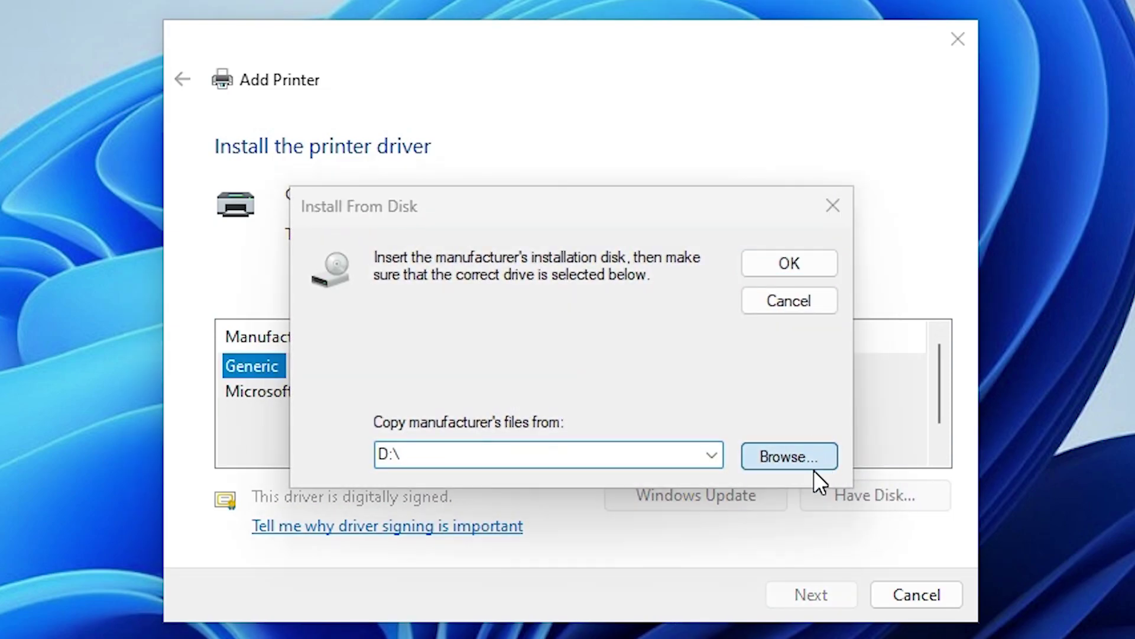
left_click(812, 457)
left_click(307, 254)
scroll(603, 349, "down", 5)
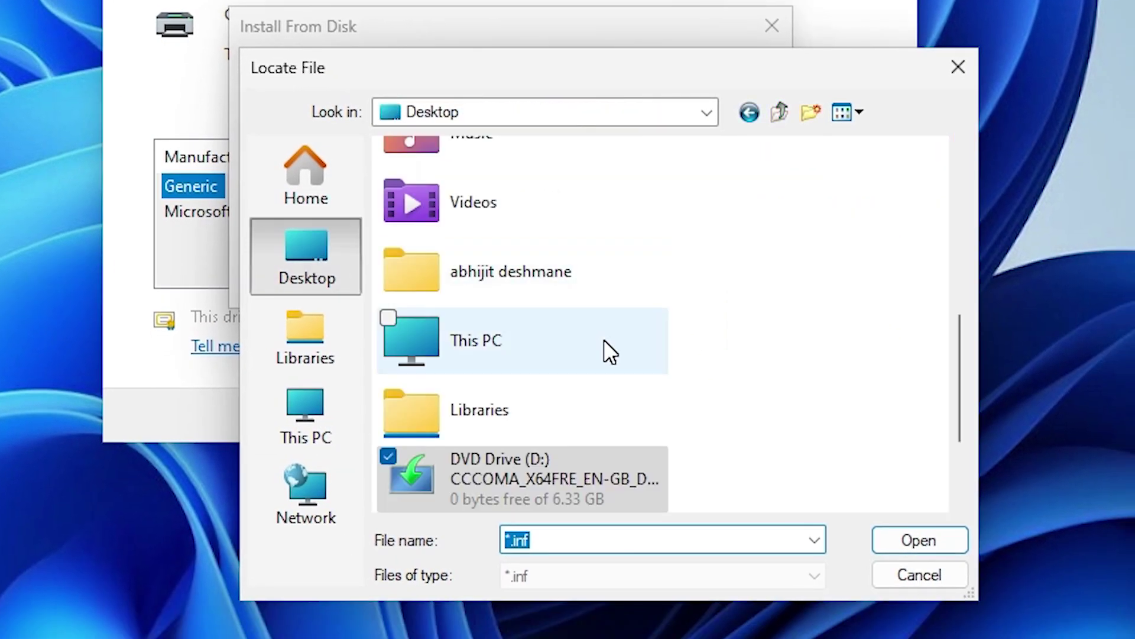
left_click(509, 500)
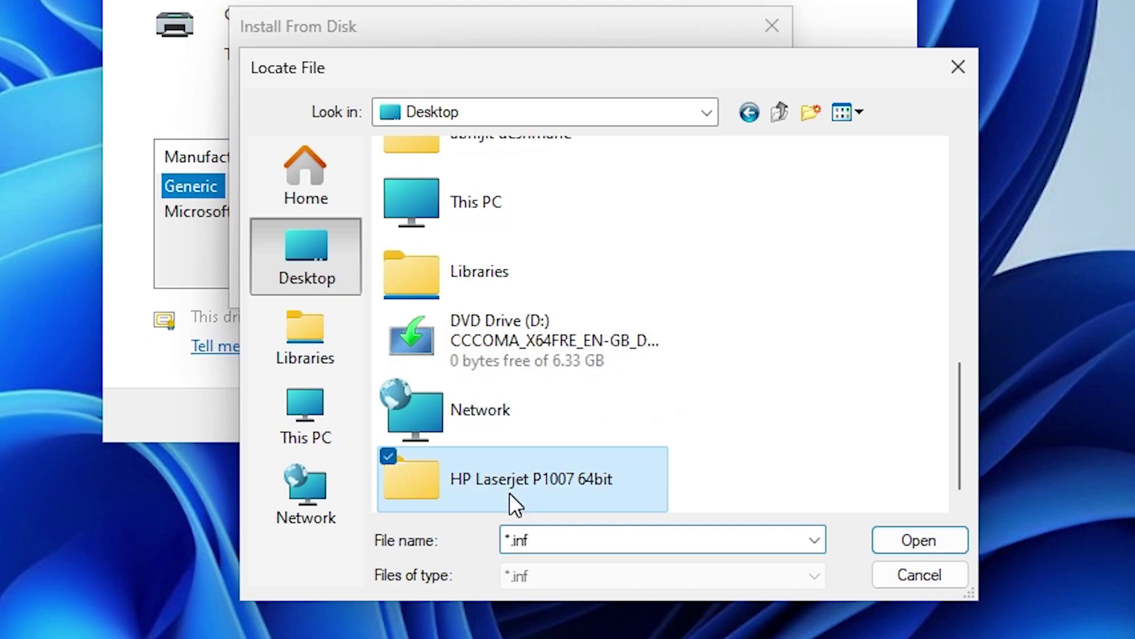
double_click(531, 477)
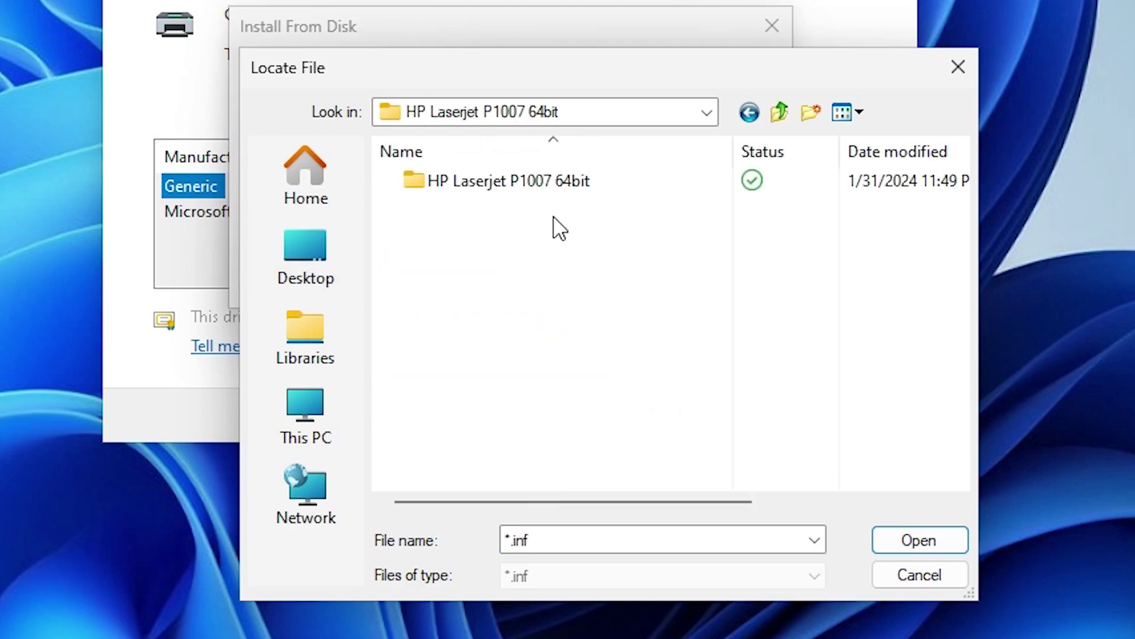
double_click(506, 180)
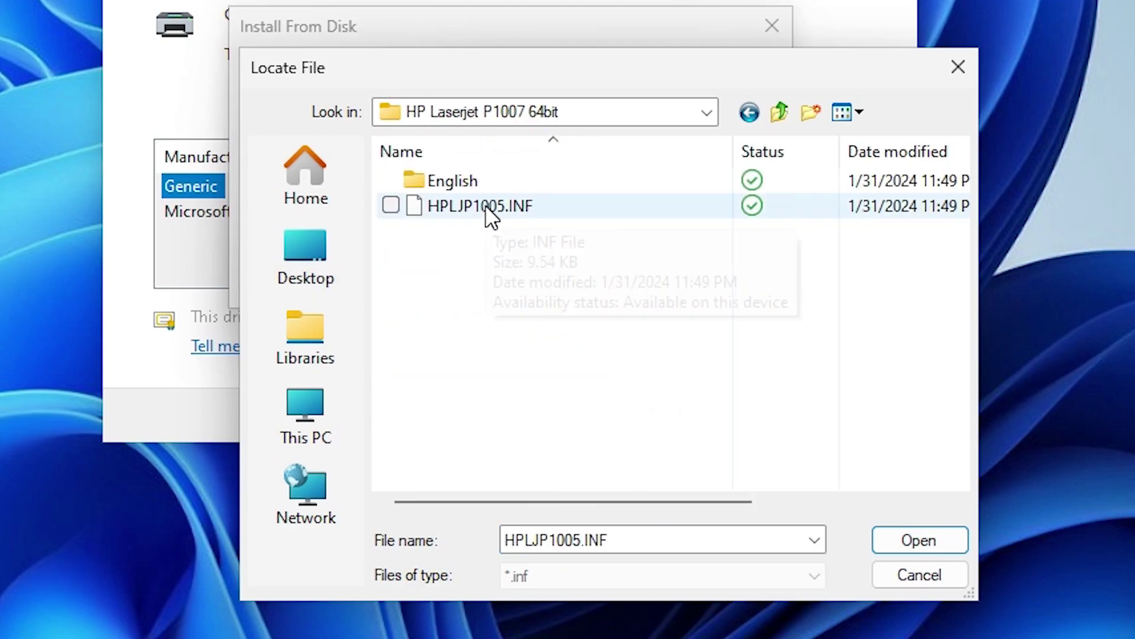
left_click(486, 206)
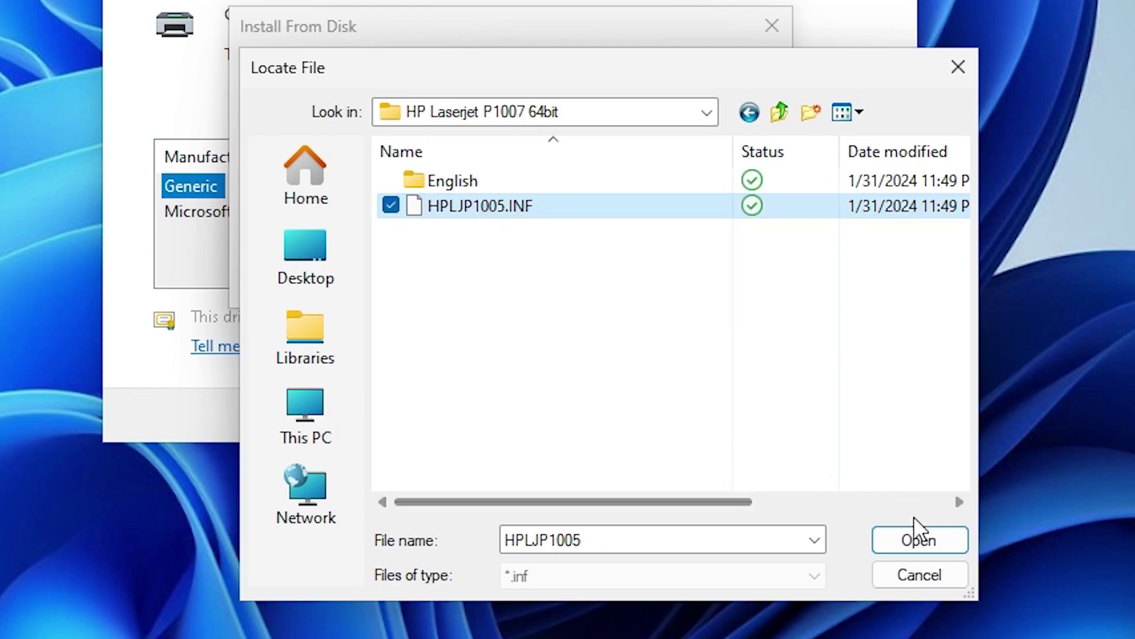
left_click(923, 541)
left_click(730, 89)
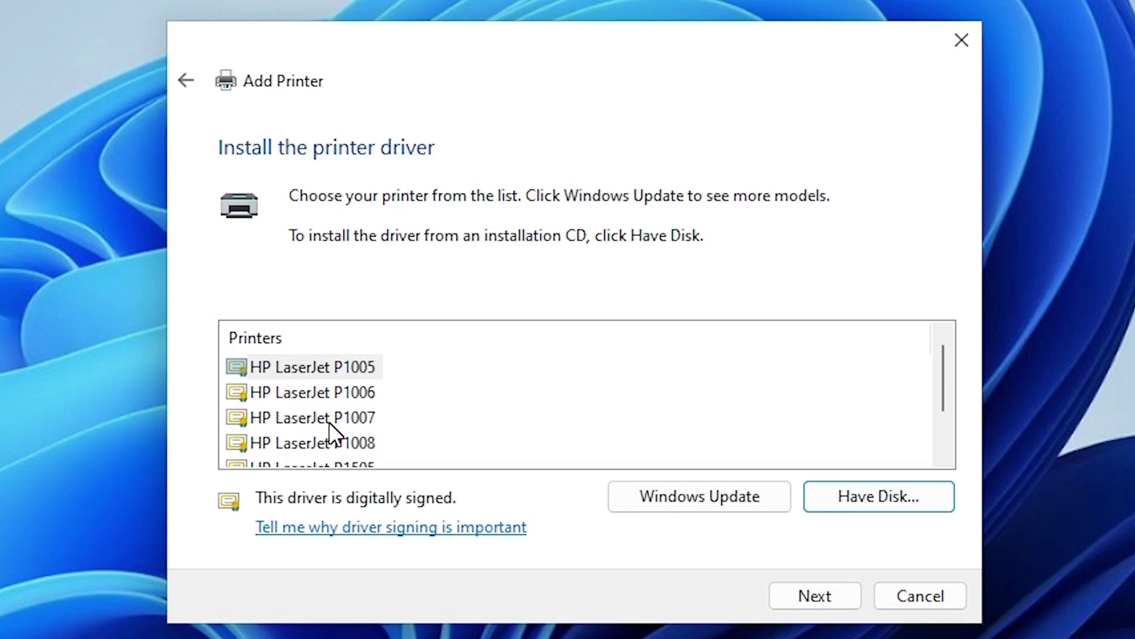
Select the HP LaserJet P1007 driver and install the printer under the suggested name HP LaserJet P1007
left_click(328, 421)
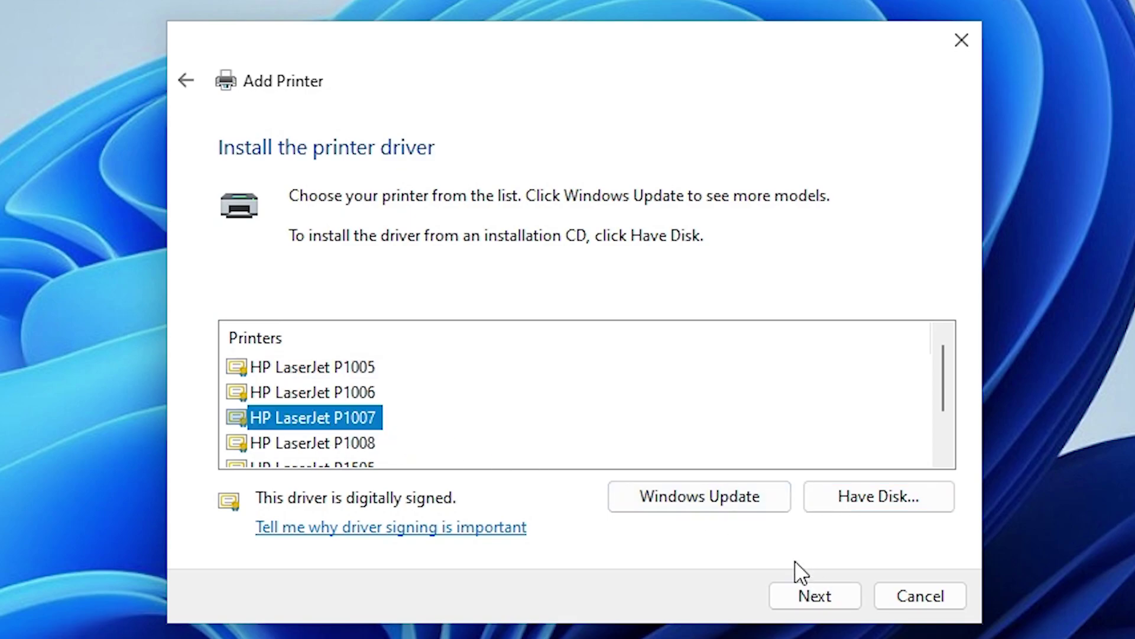
left_click(803, 593)
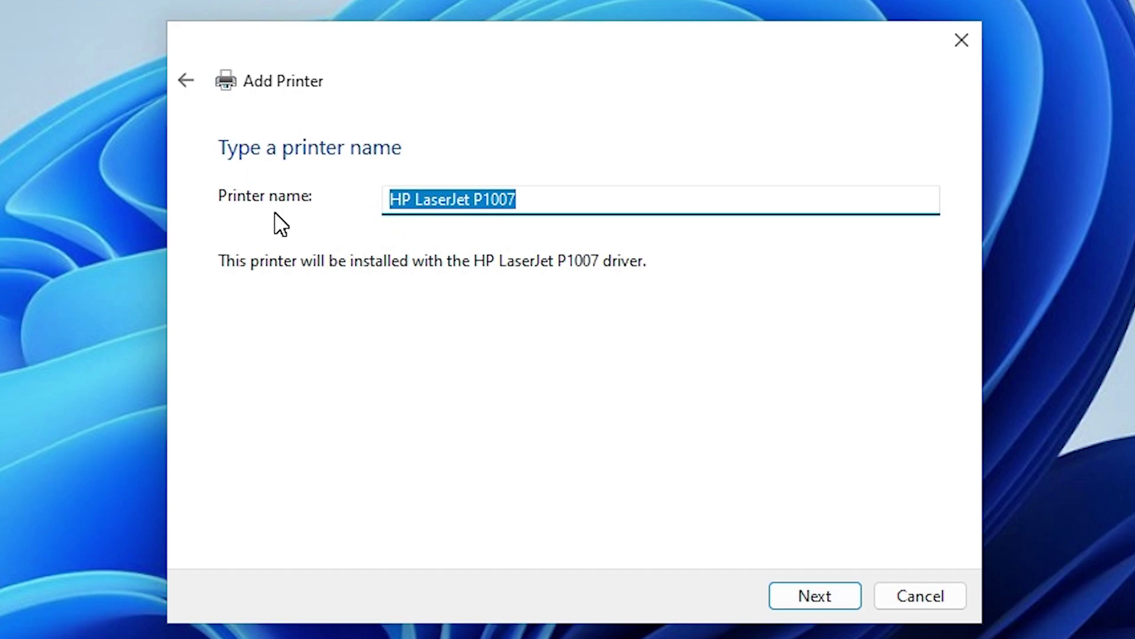
left_click(808, 594)
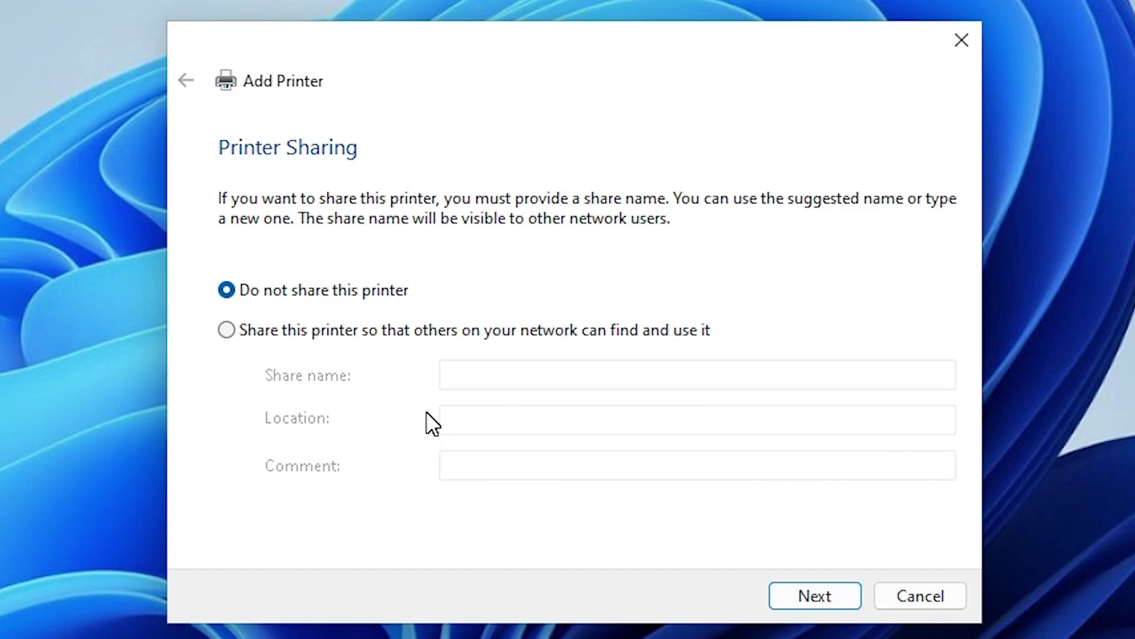
Set the new printer to not be shared and finish adding it without printing a test page
left_click(313, 328)
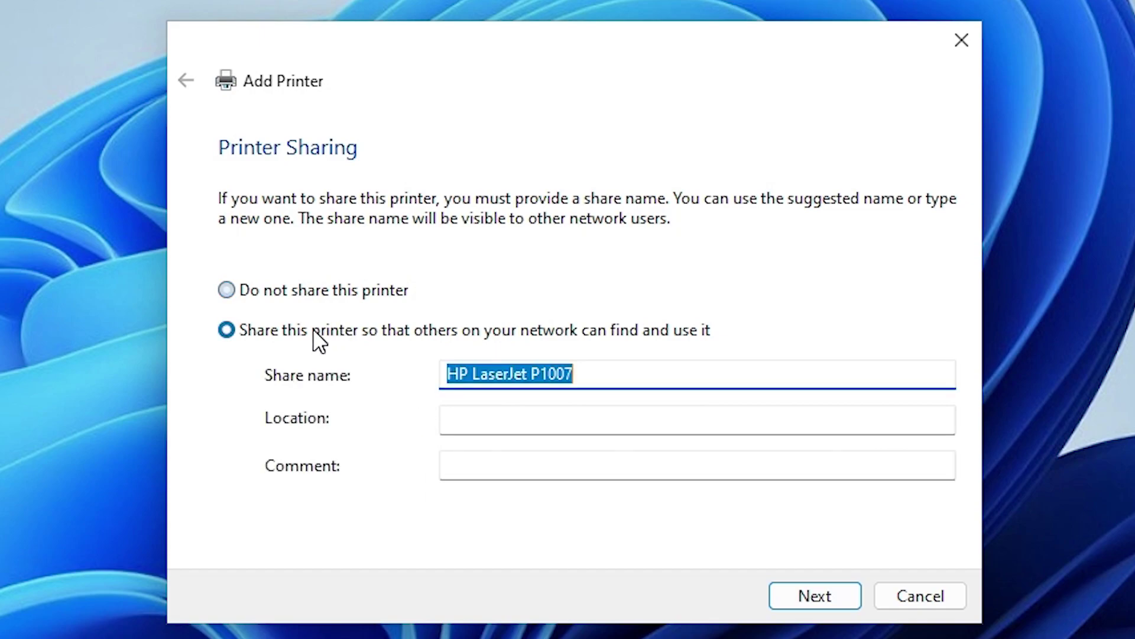
left_click(332, 296)
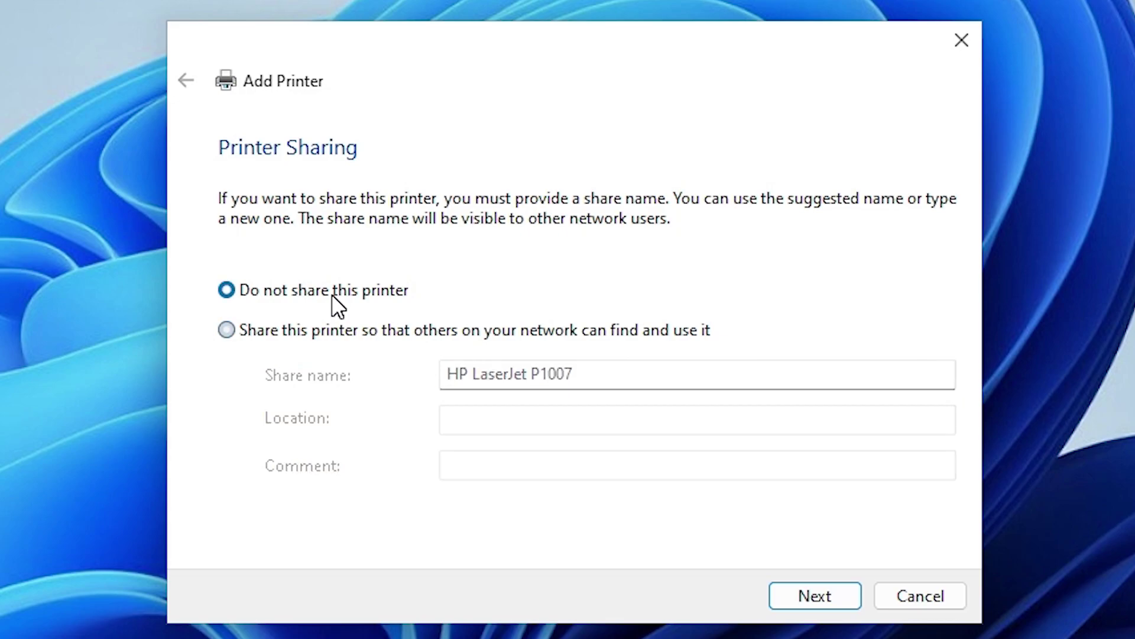
left_click(804, 588)
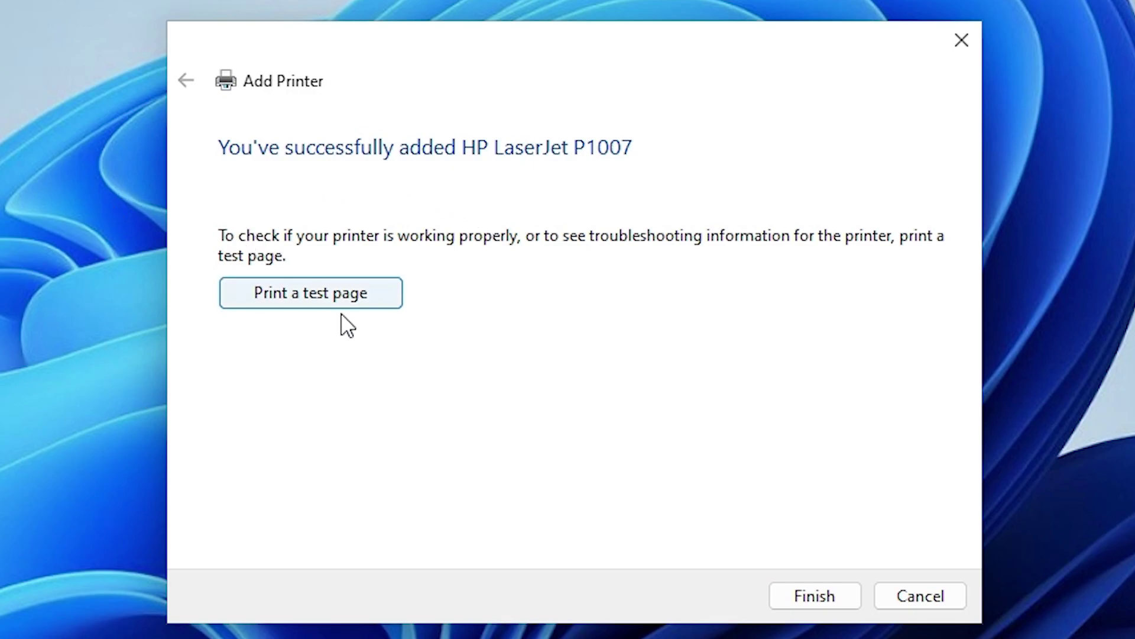
left_click(829, 600)
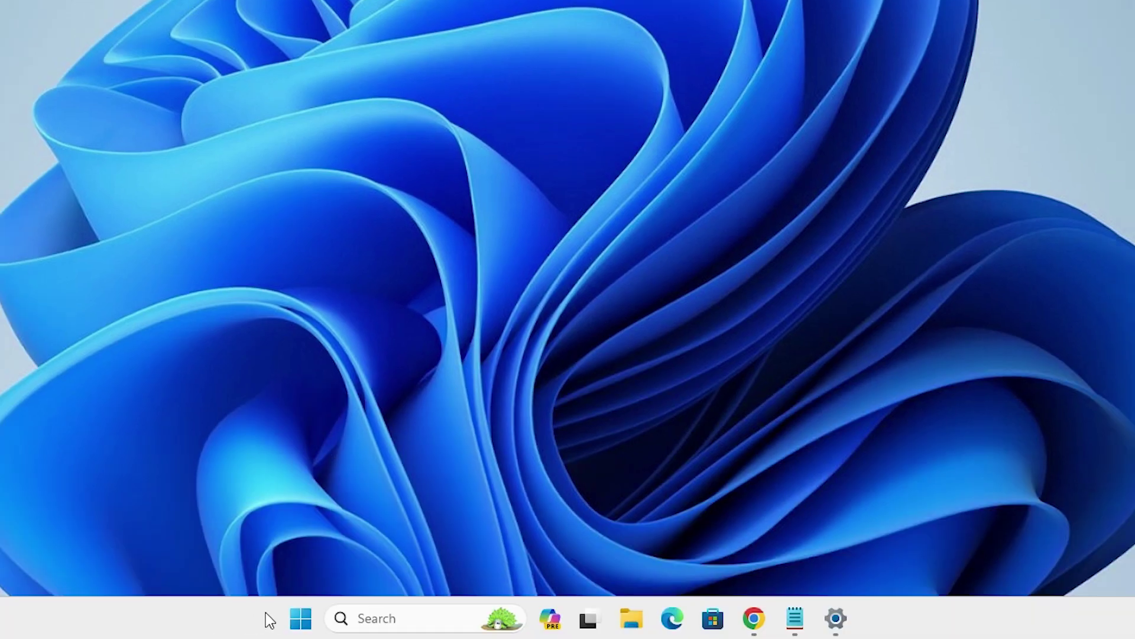
Restart the computer after the printer installation
left_click(300, 619)
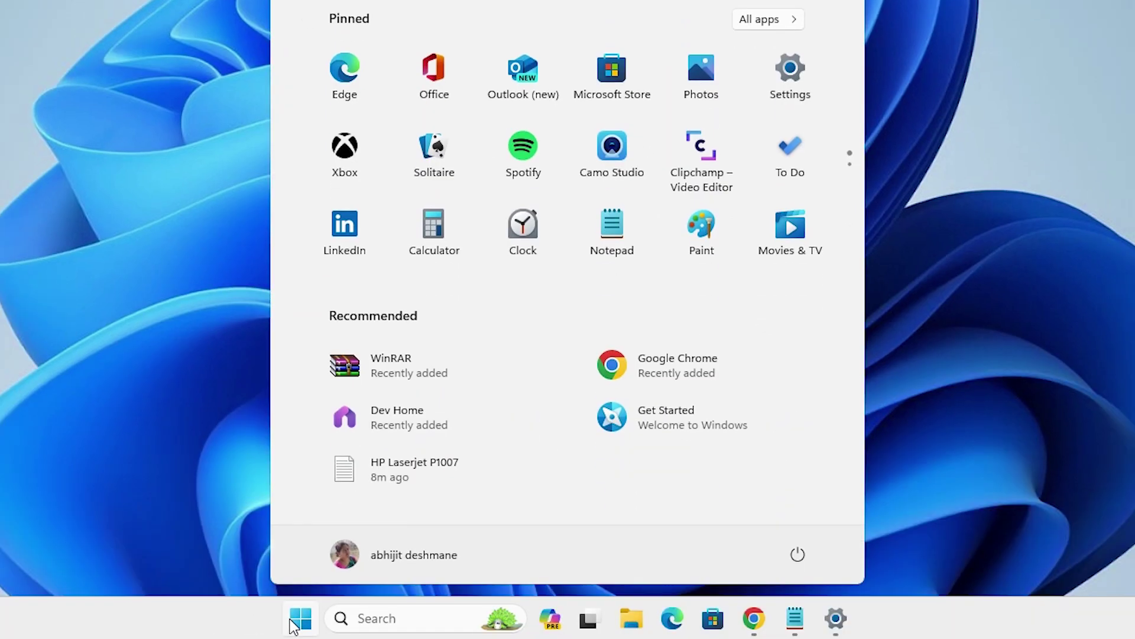
left_click(800, 555)
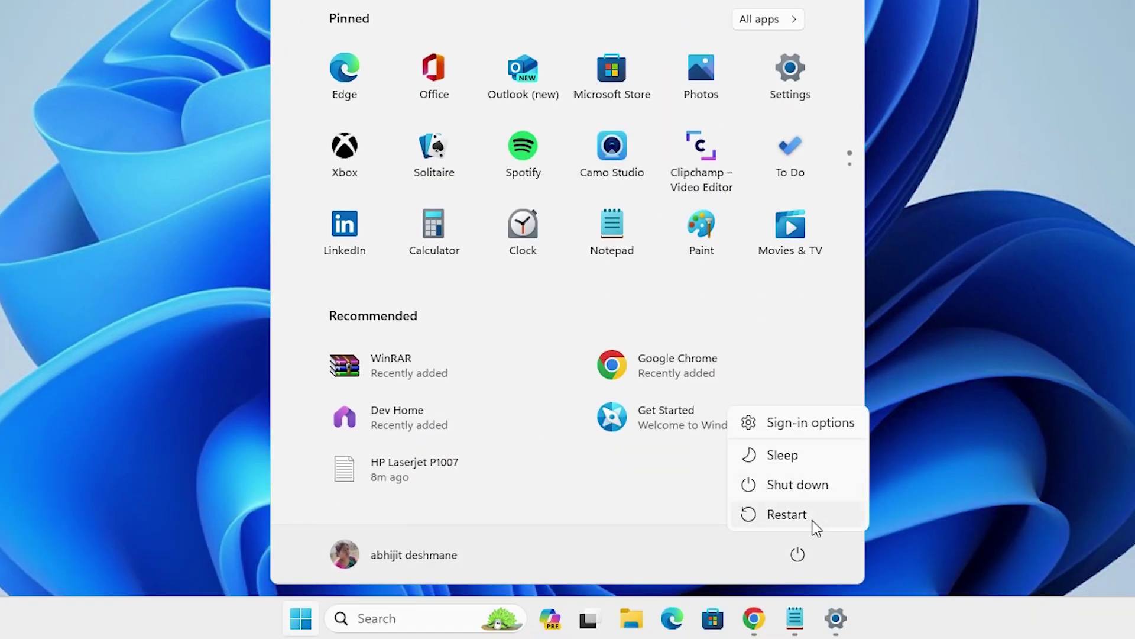
left_click(814, 522)
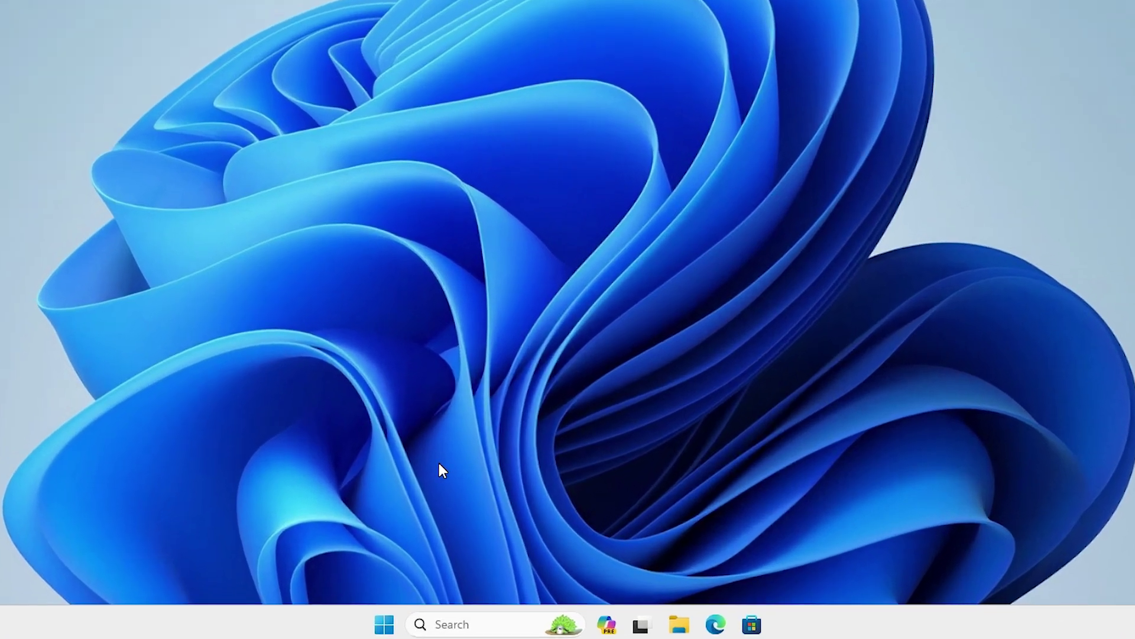
Search Windows for "pr" and open the Printers & scanners settings again after the restart
left_click(385, 628)
type("pr")
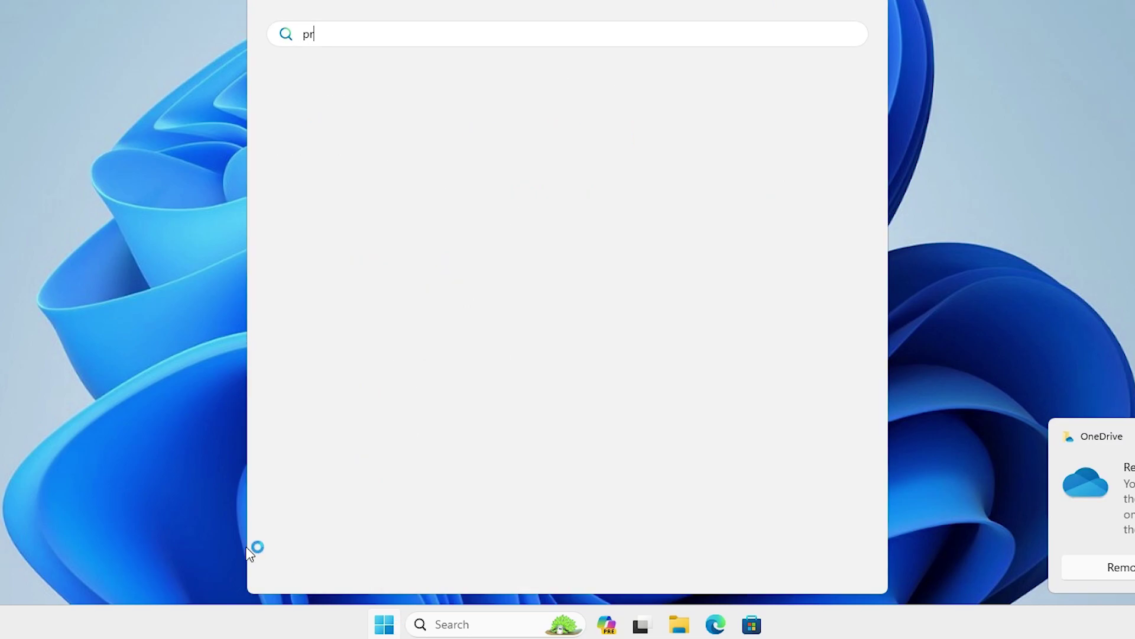
left_click(372, 154)
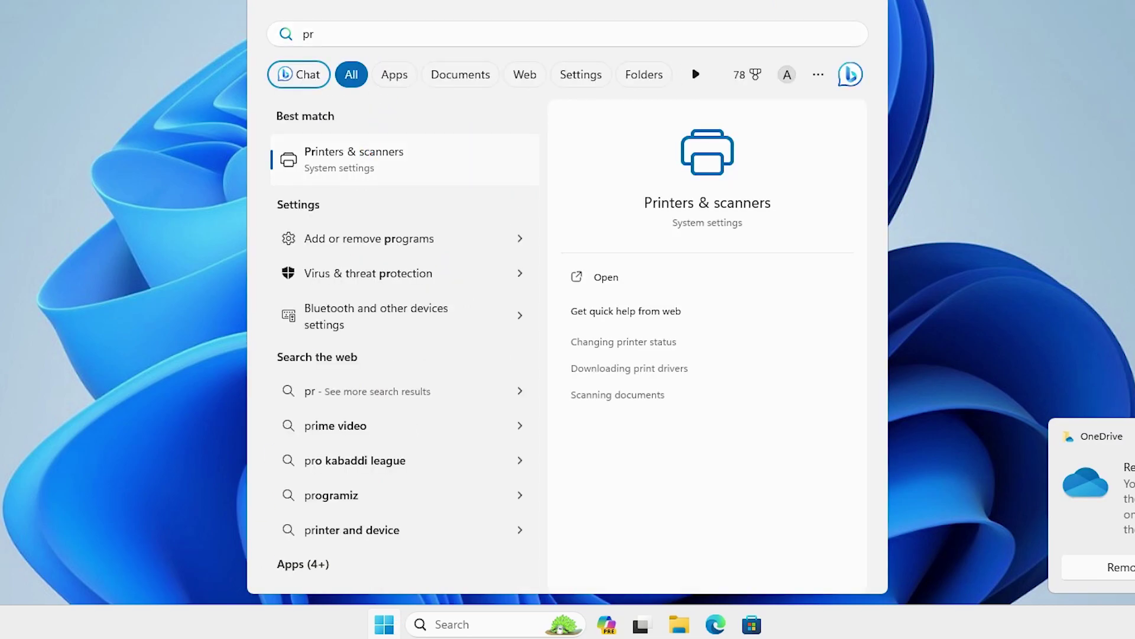